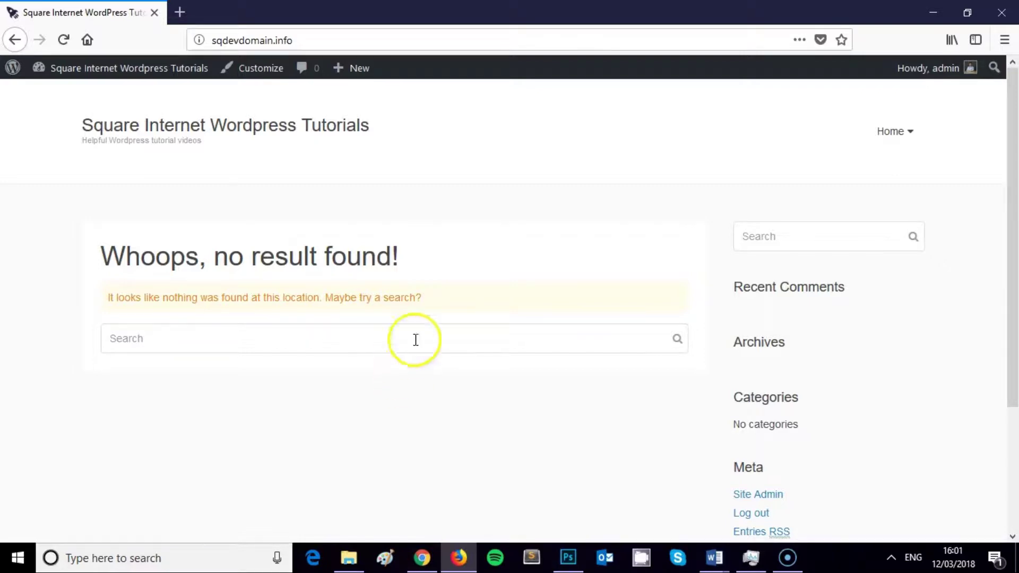
Step: Open the WordPress admin dashboard from the site name menu in the admin bar
mouse_move(114, 69)
click(75, 94)
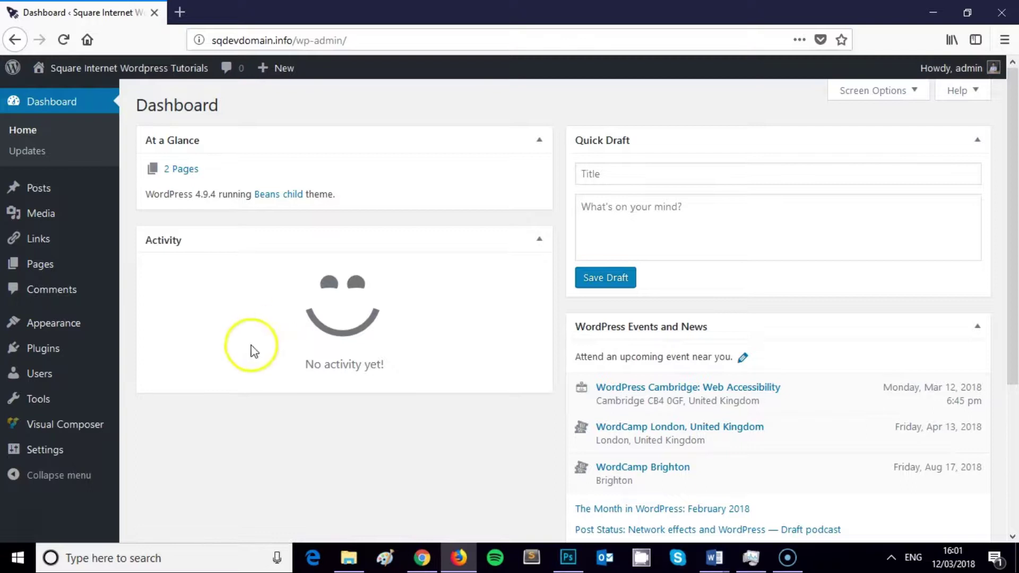
Step: Open the site homepage in a new browser tab and switch to it
right_click(122, 75)
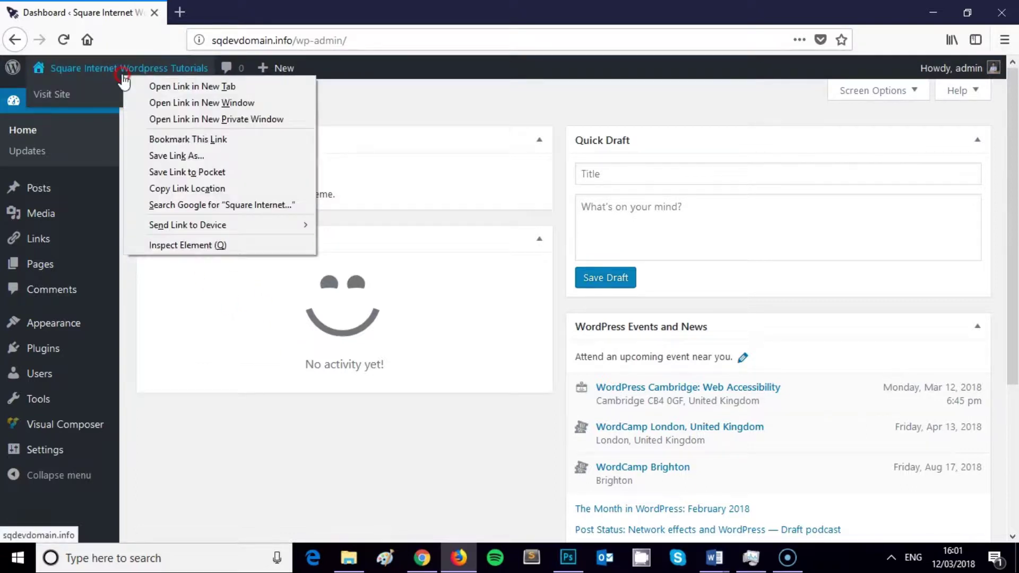
click(150, 85)
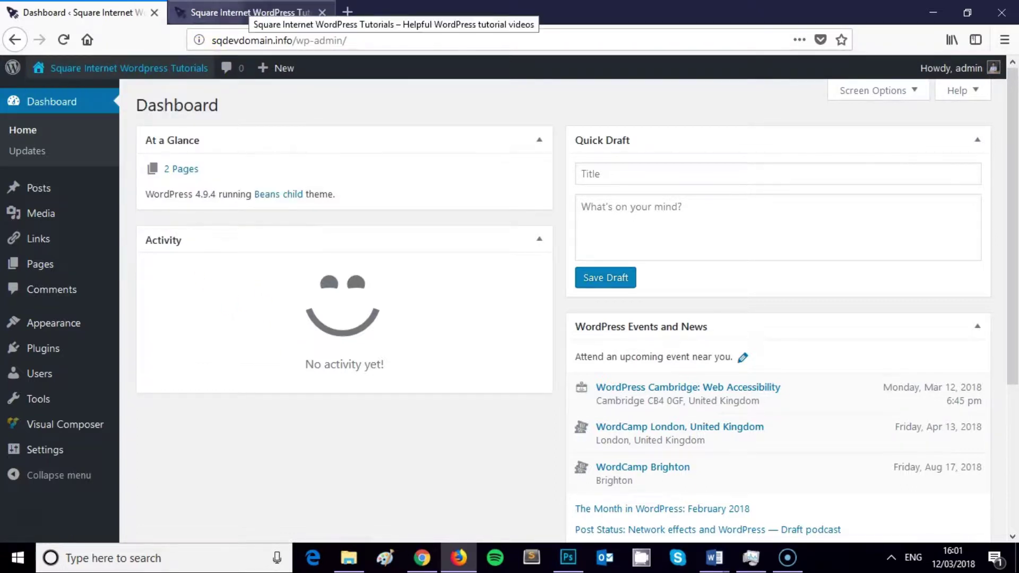
click(244, 12)
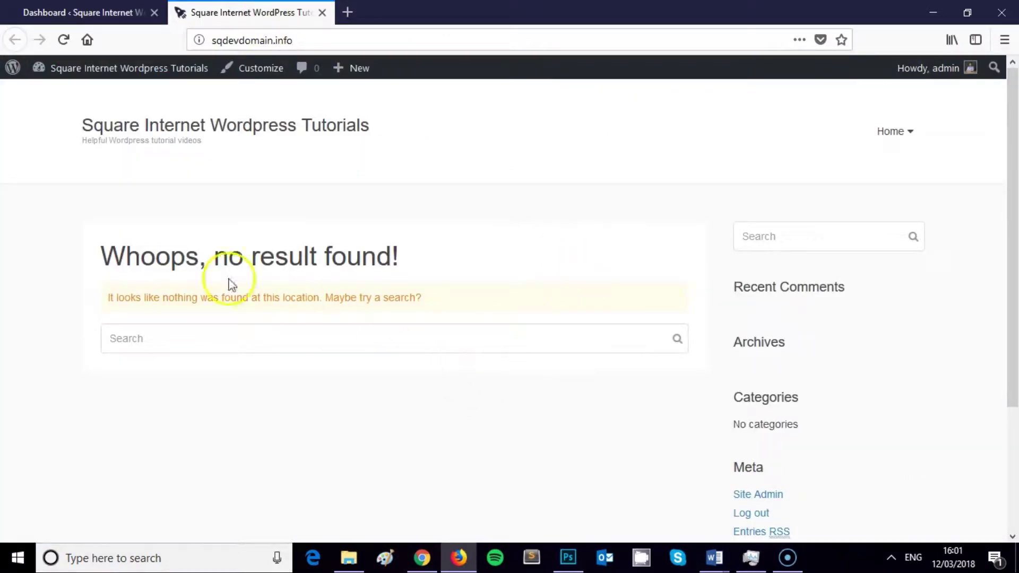
Step: Highlight the 'Whoops, no result found!' heading, then return to the admin tab
drag(98, 256, 408, 260)
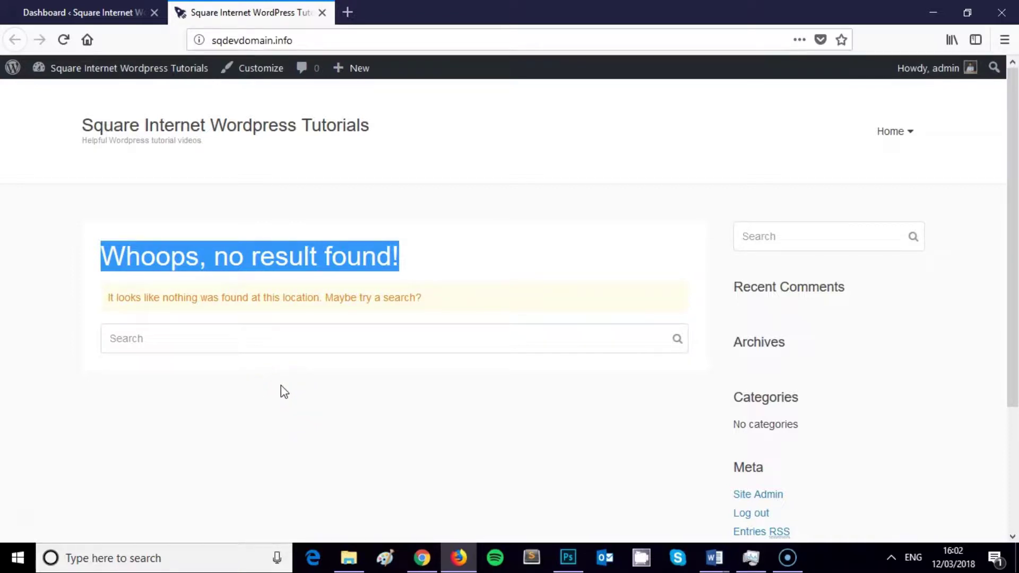
click(446, 277)
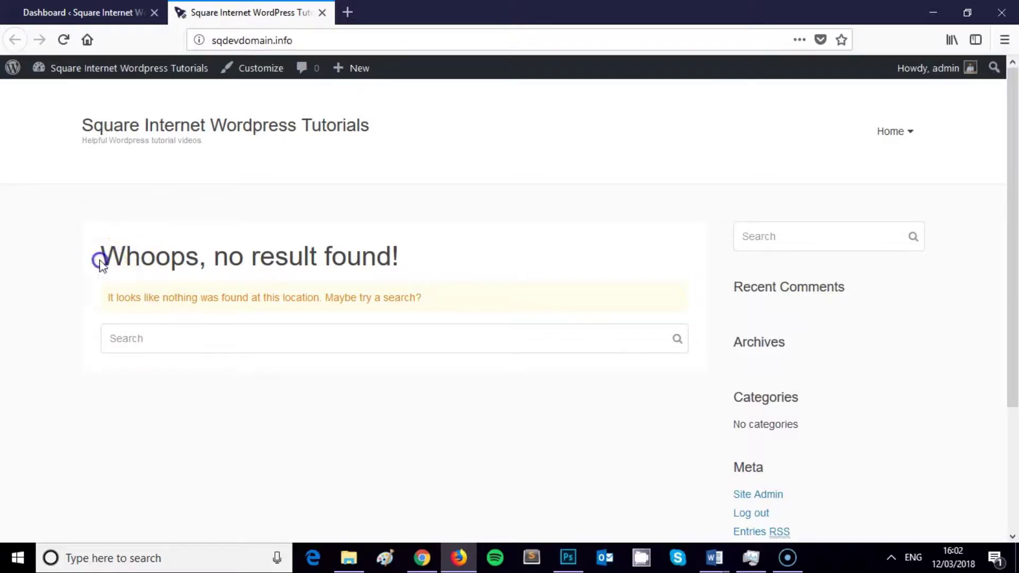
drag(99, 257, 403, 257)
click(442, 257)
click(80, 13)
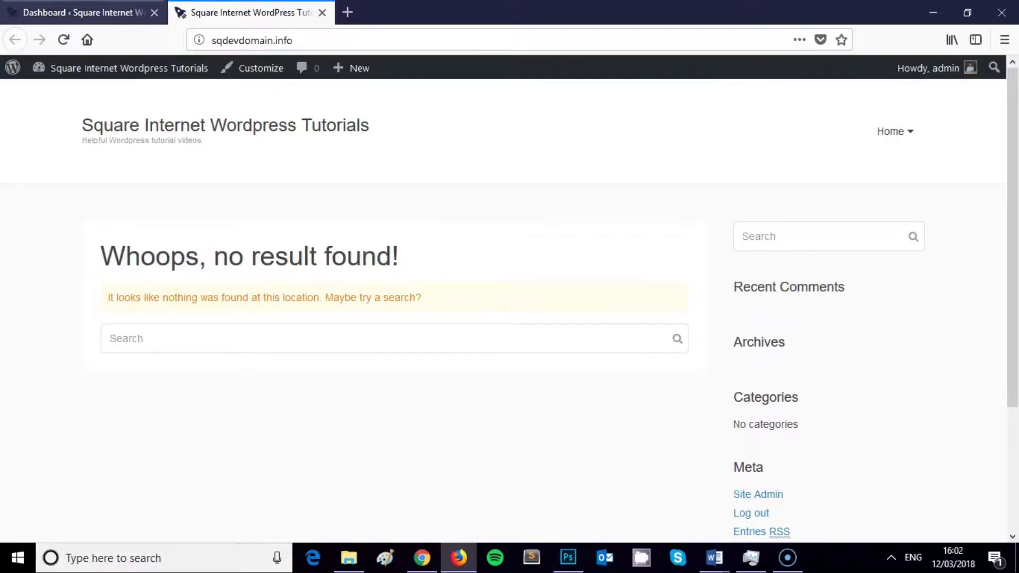
Step: Start a new post titled 'New post' and switch it to the Classic Editor
click(39, 193)
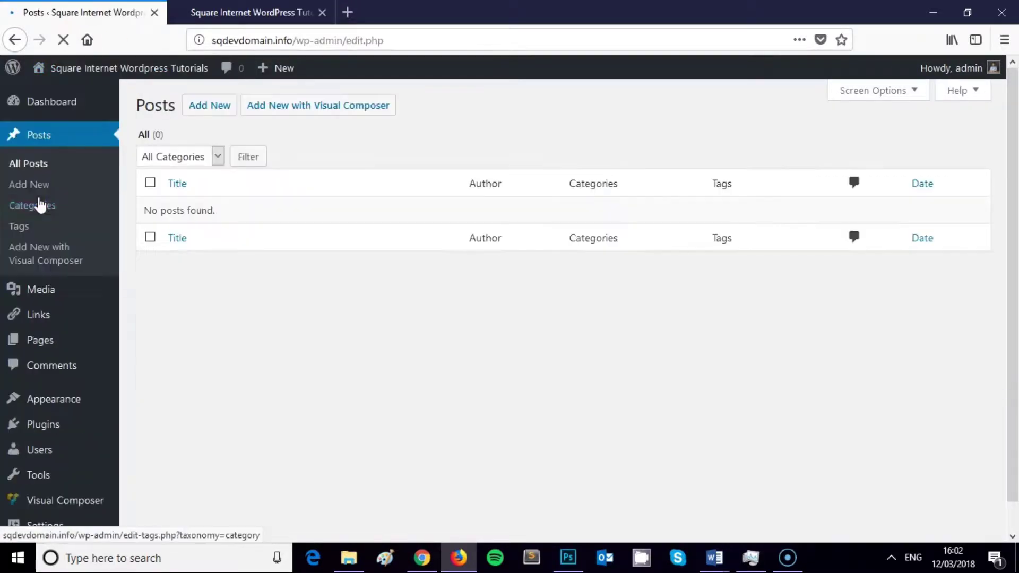
click(207, 109)
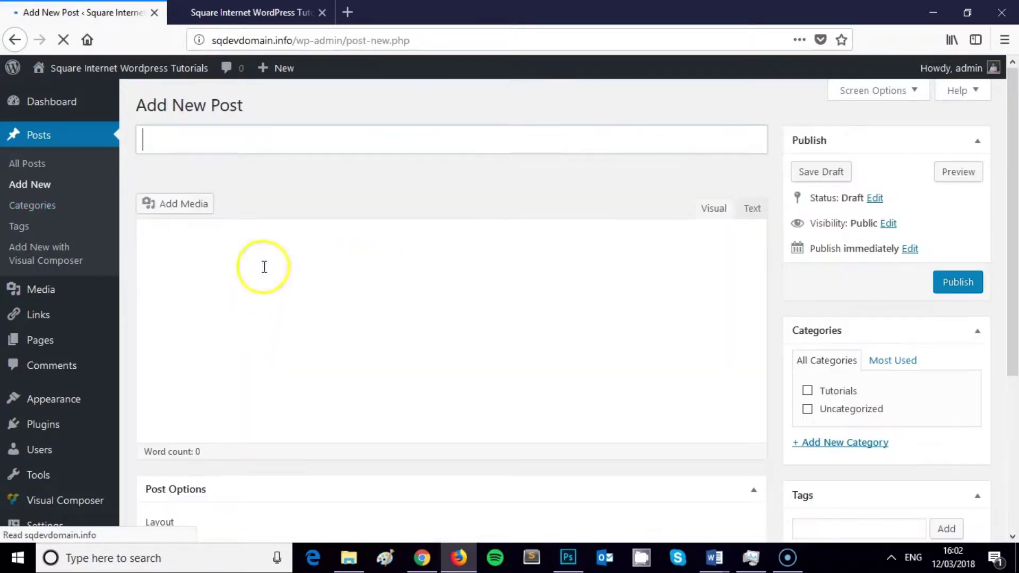
text(New post)
click(401, 218)
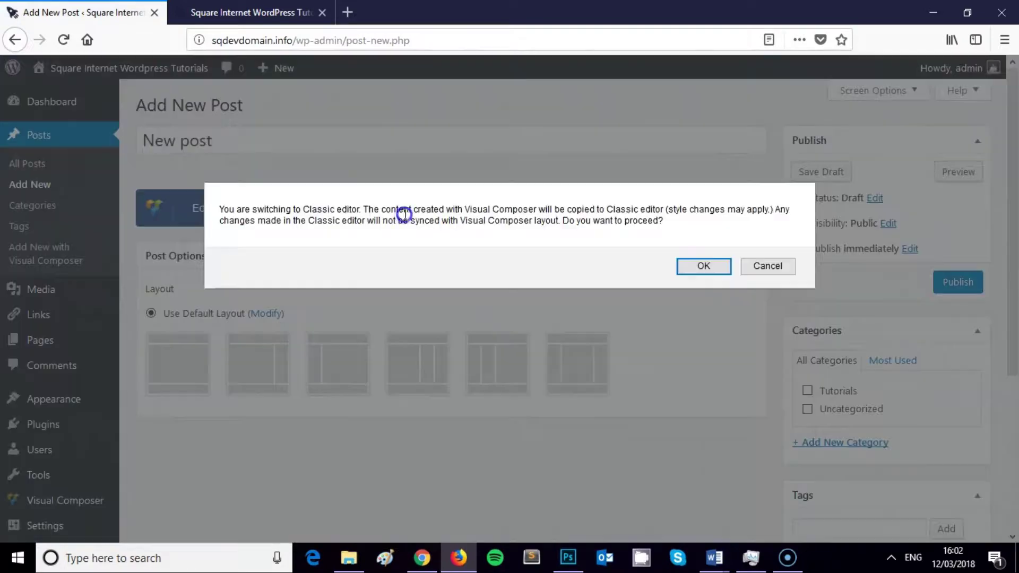
click(701, 265)
Step: Add the body 'This is my post.', publish it, and check the live homepage
click(228, 343)
text(This is my post.)
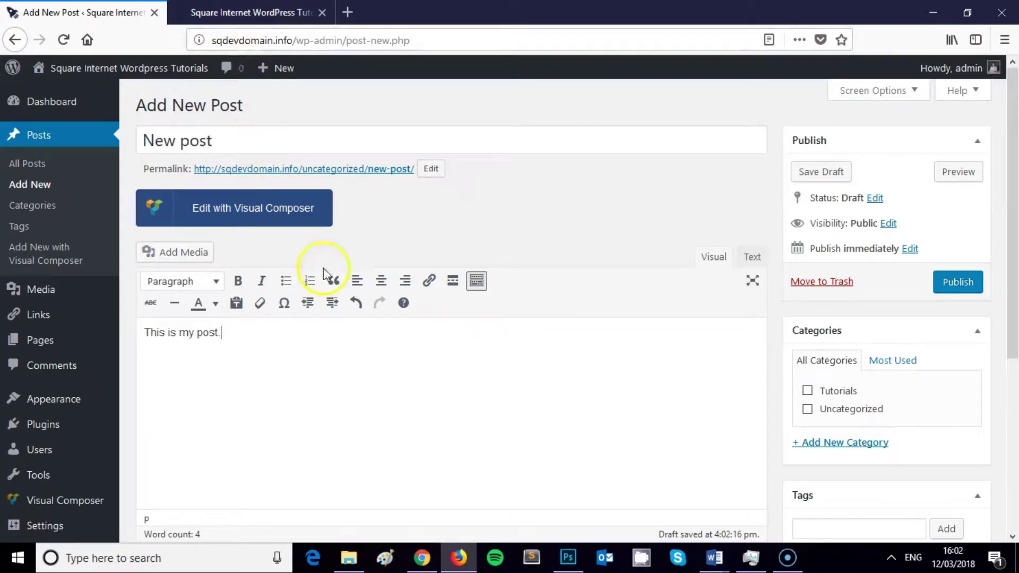
click(965, 286)
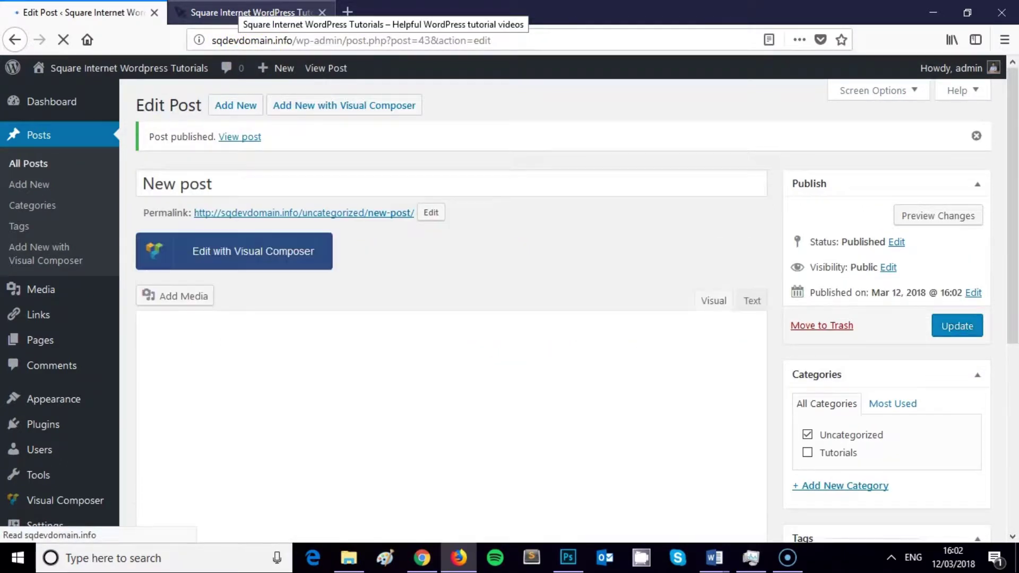
click(241, 12)
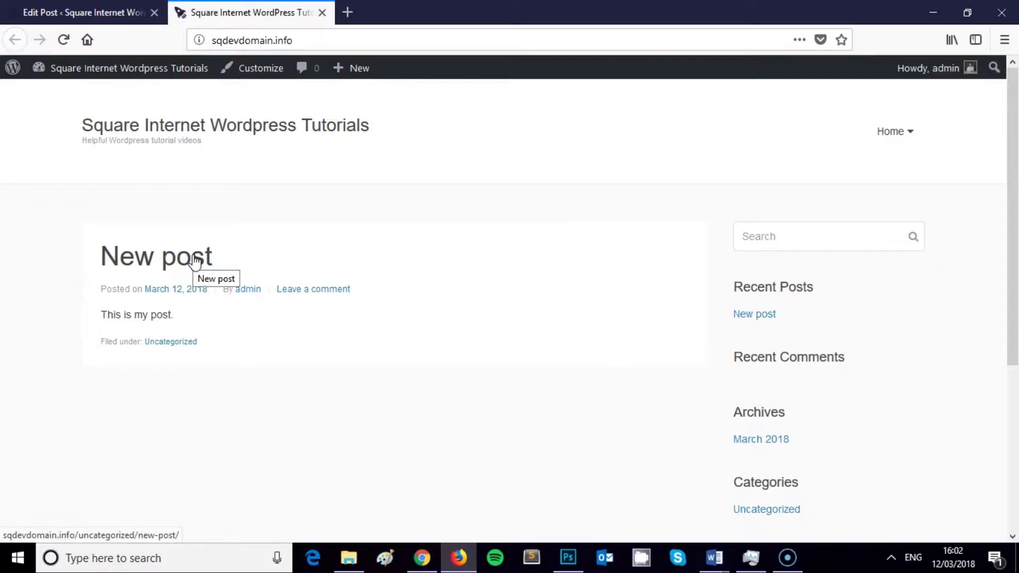
click(85, 13)
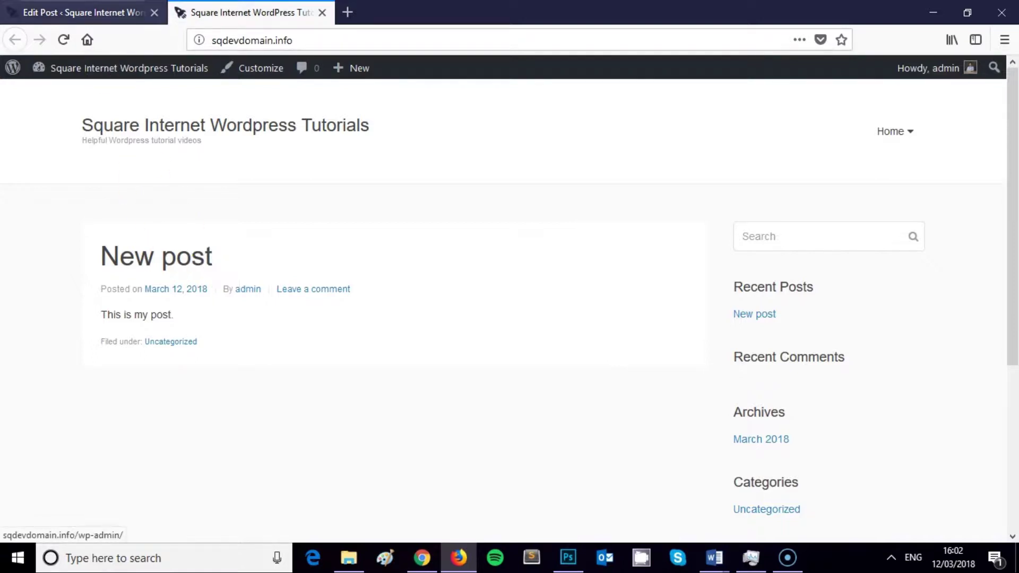
Step: In Settings > Reading, select 'A static page' and choose Home as the Homepage
mouse_move(79, 299)
scroll(80, 297, down, 3)
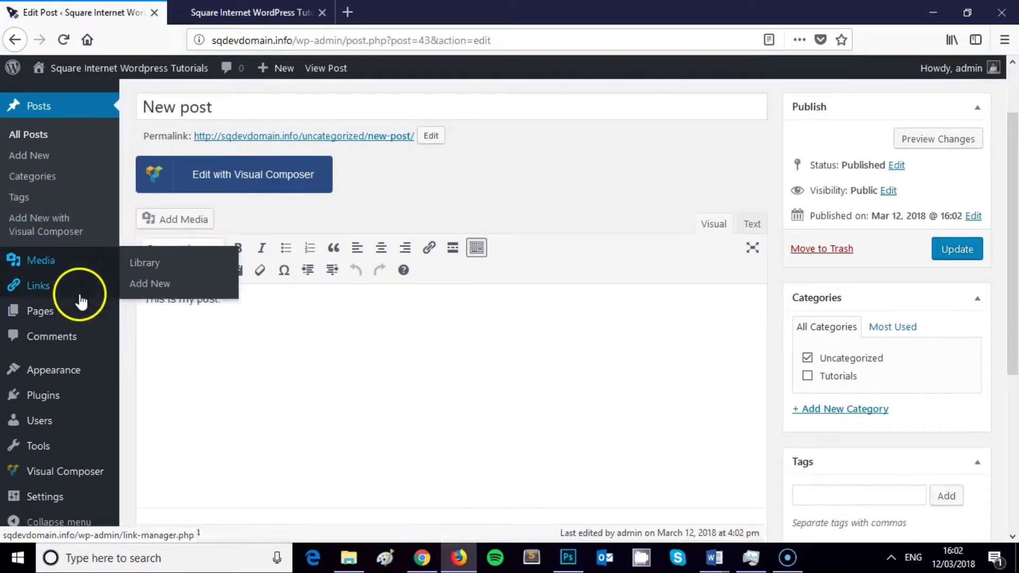
mouse_move(66, 497)
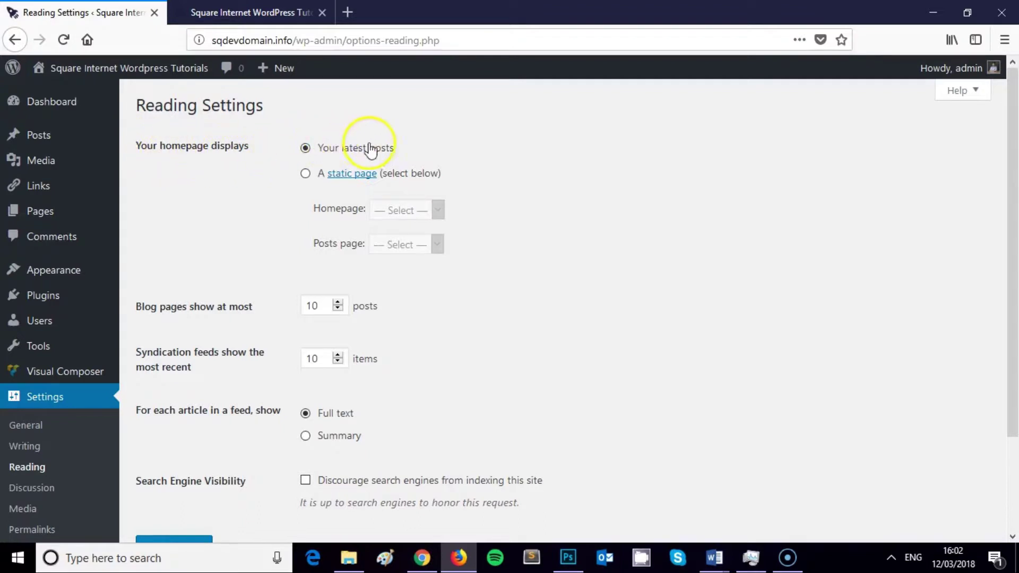
click(386, 154)
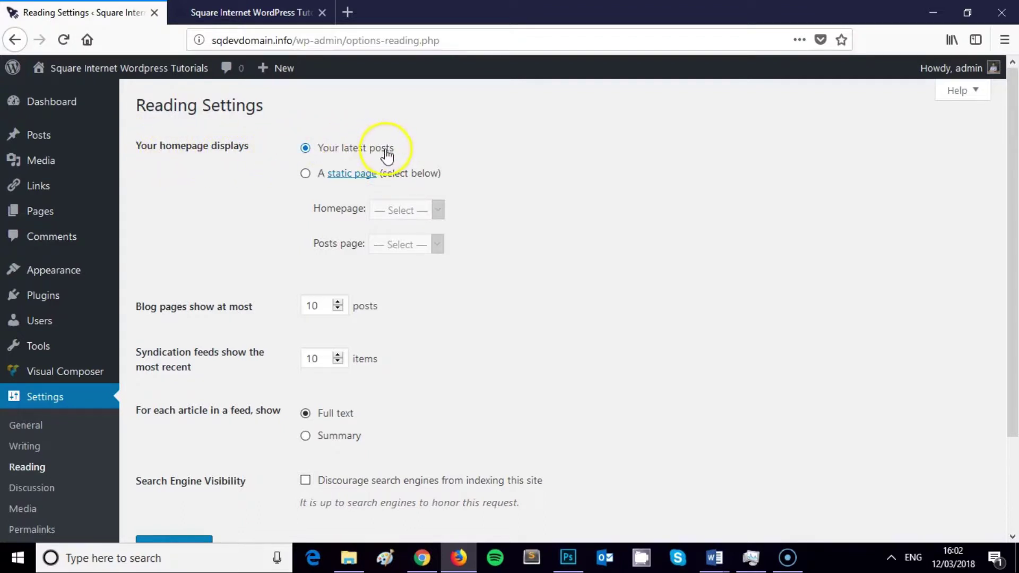
click(310, 179)
click(306, 175)
click(403, 208)
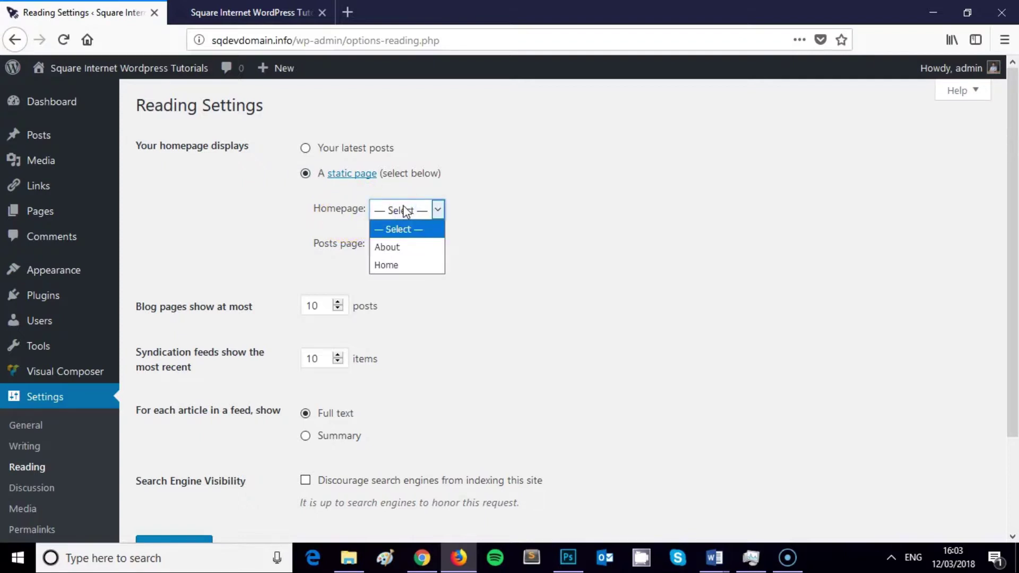
click(406, 267)
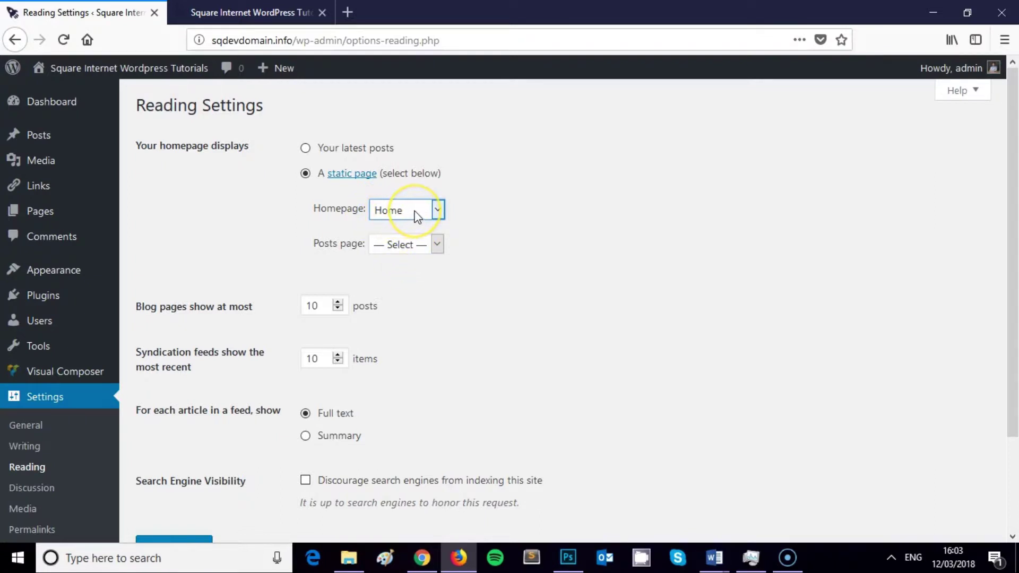
Step: Save the Reading settings and switch to the live site tab
scroll(170, 478, down, 3)
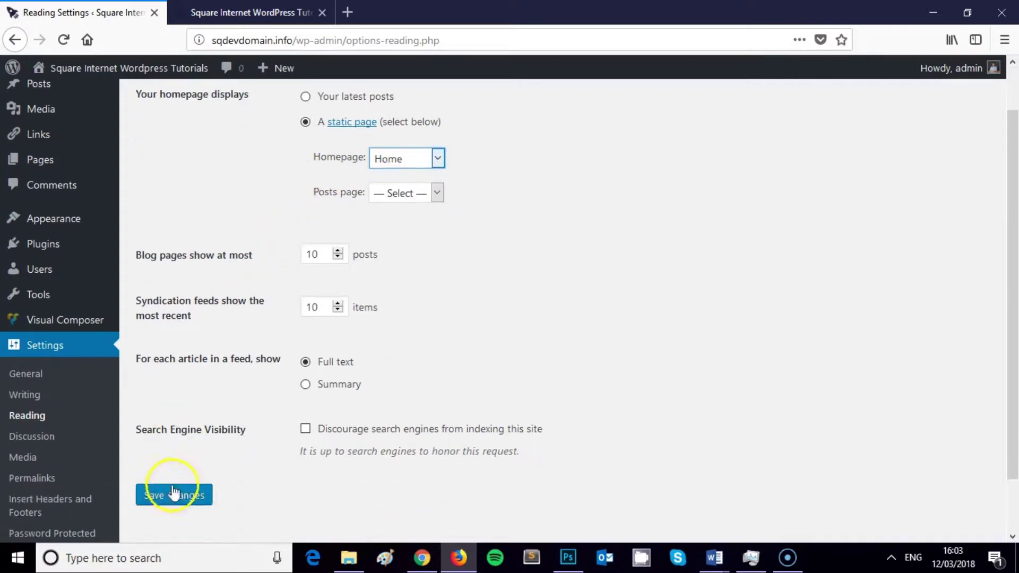
click(168, 474)
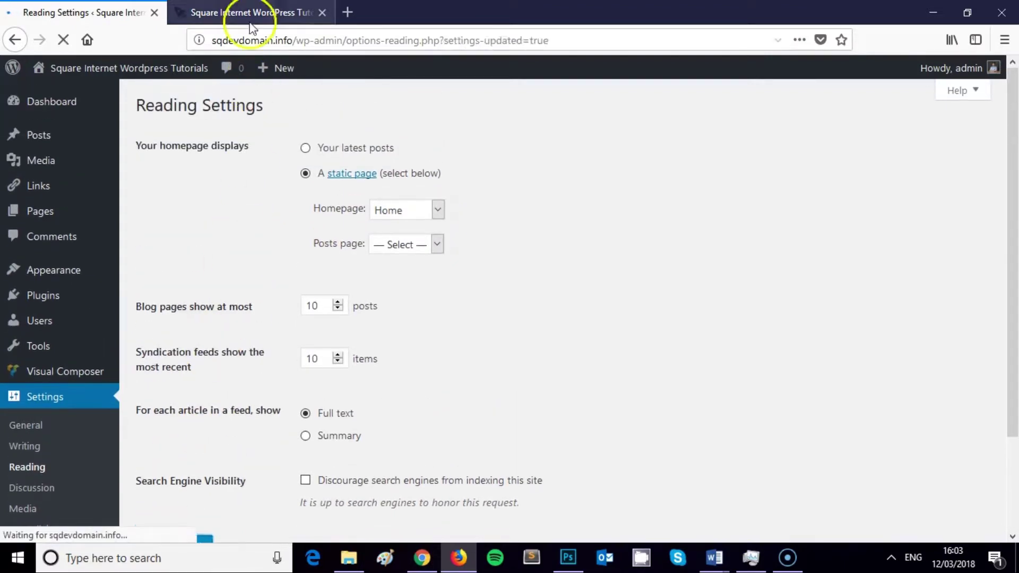
click(251, 12)
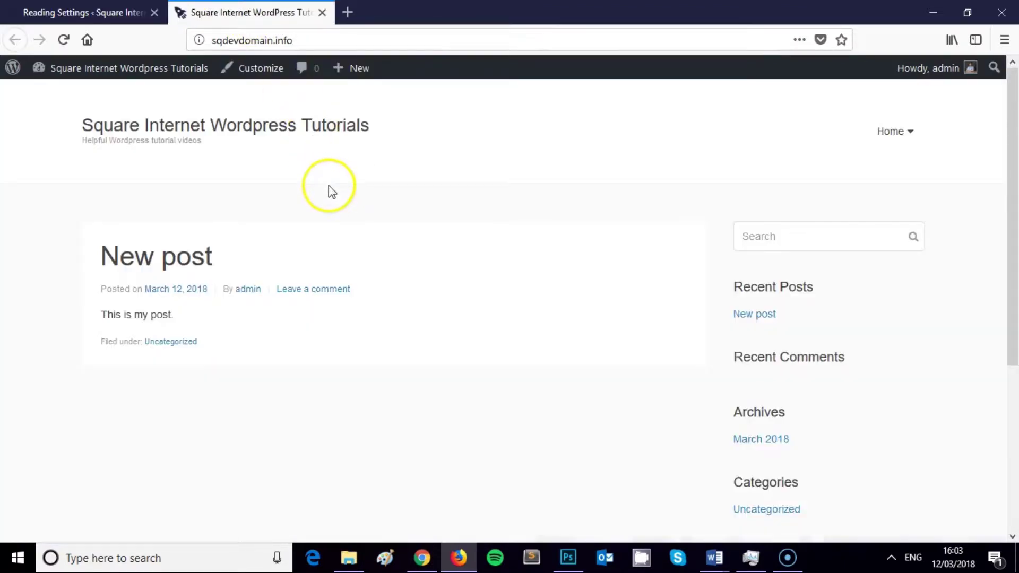
Step: Reload the live homepage with F5 to confirm it now shows the blank Home page
drag(84, 246, 620, 353)
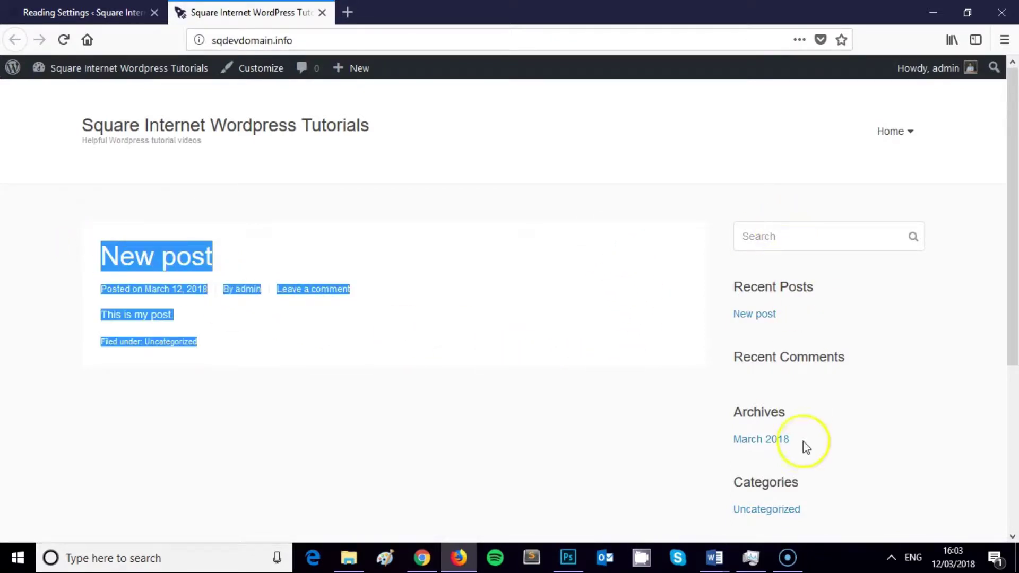
click(533, 211)
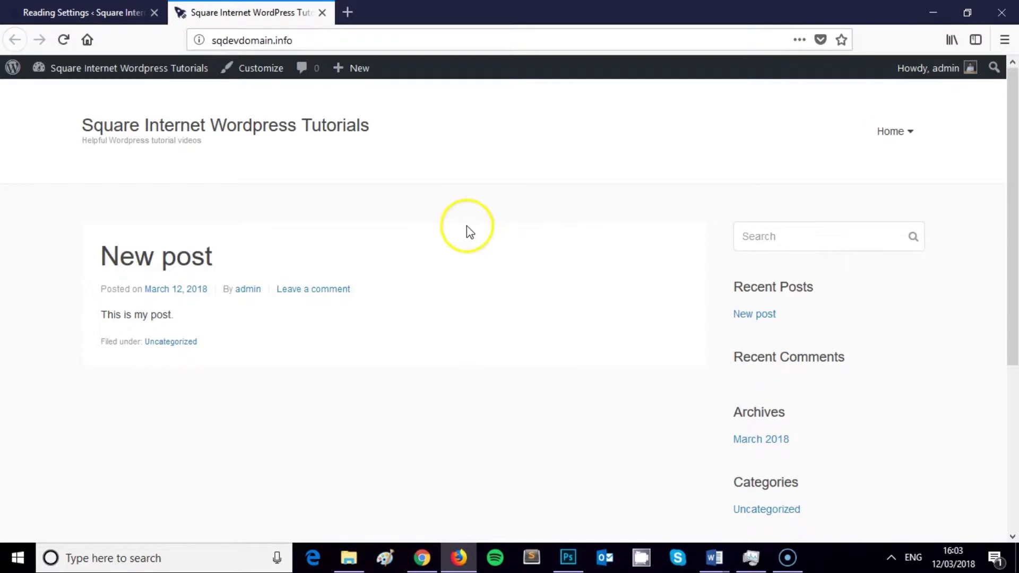
drag(156, 254, 870, 375)
click(439, 450)
key(F5)
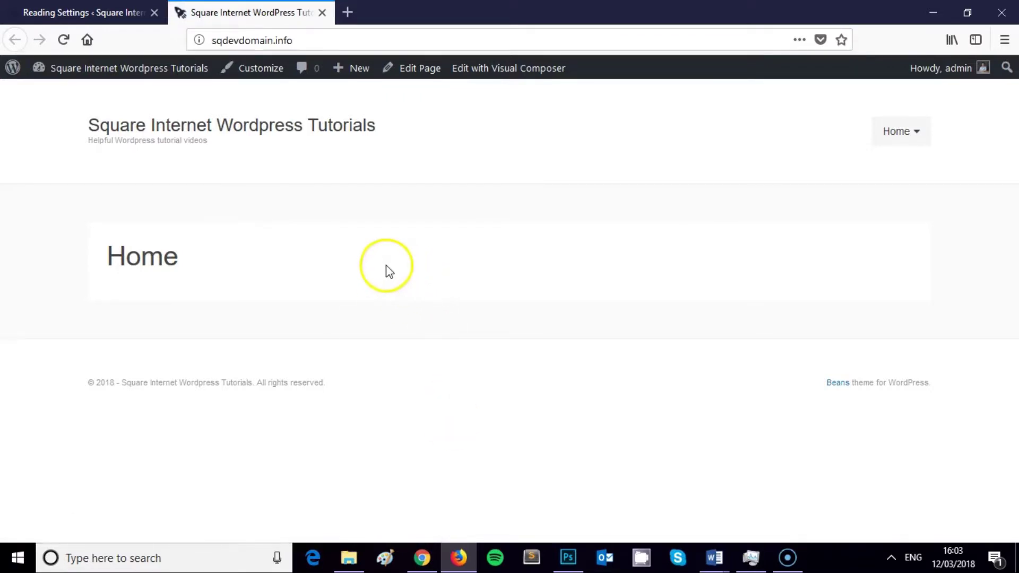
click(85, 12)
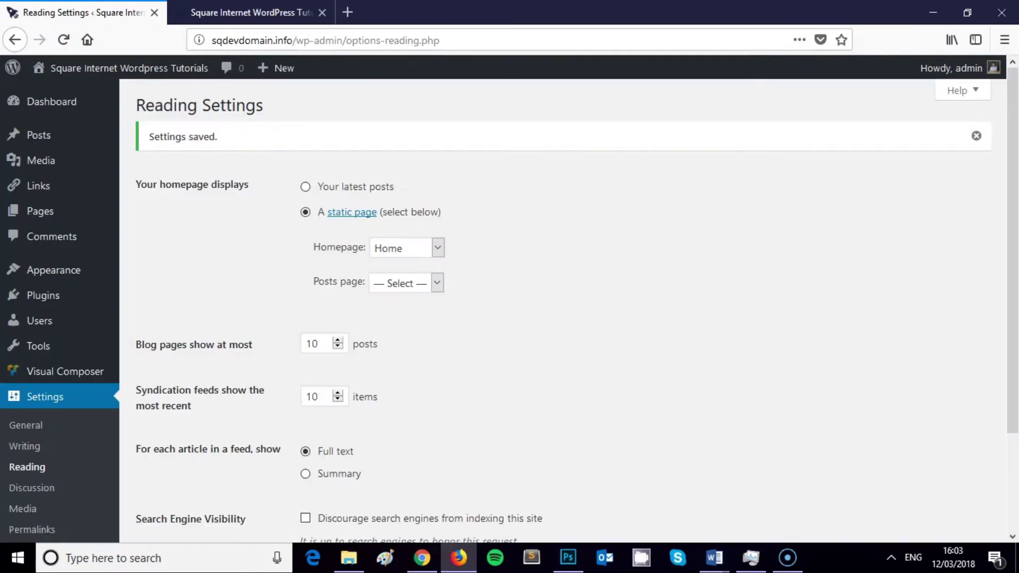
Step: Open Pages > All Pages in a new tab and confirm Home is labelled Front Page
right_click(51, 211)
click(81, 215)
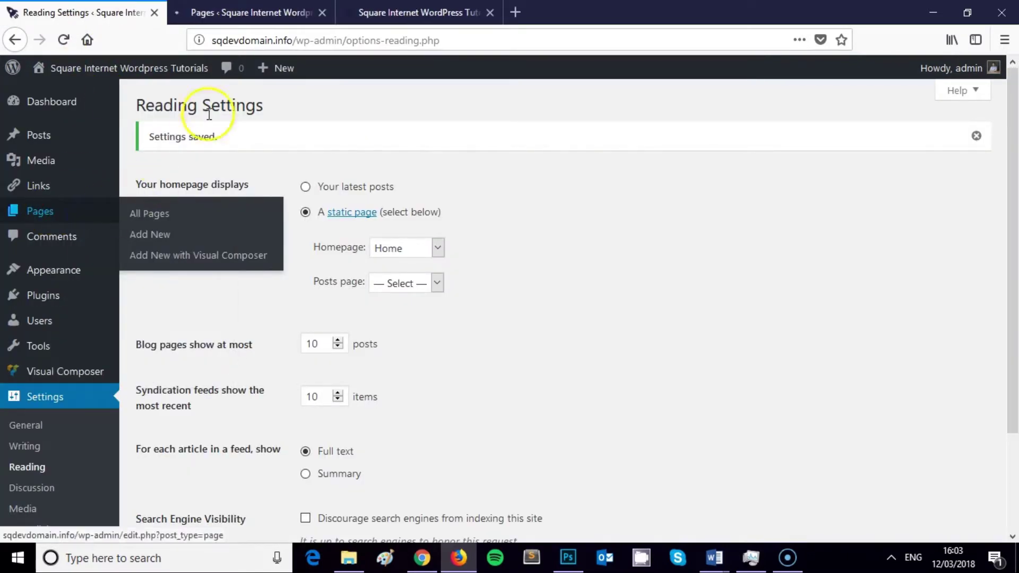
click(250, 12)
mouse_move(276, 68)
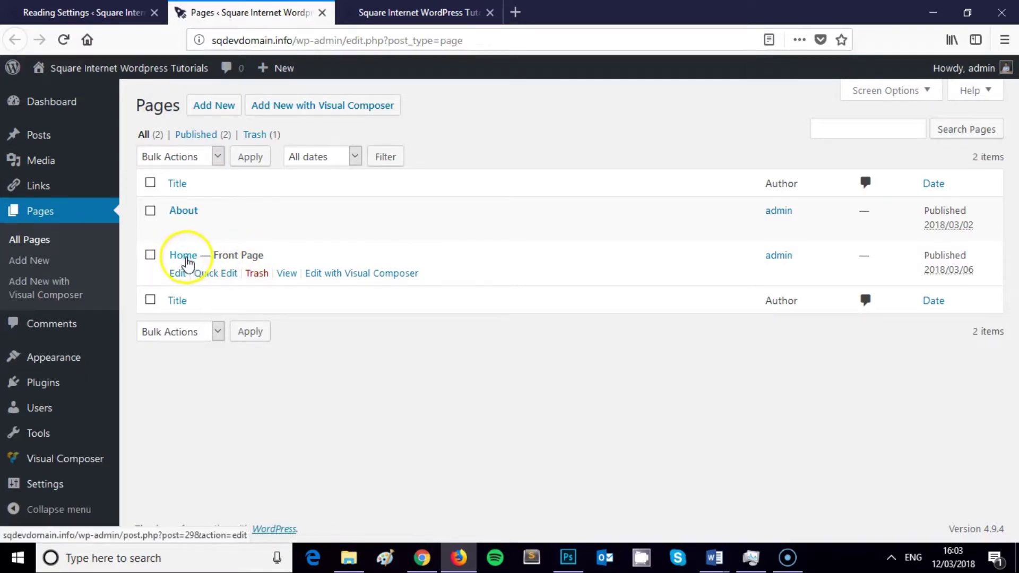
drag(267, 258, 216, 255)
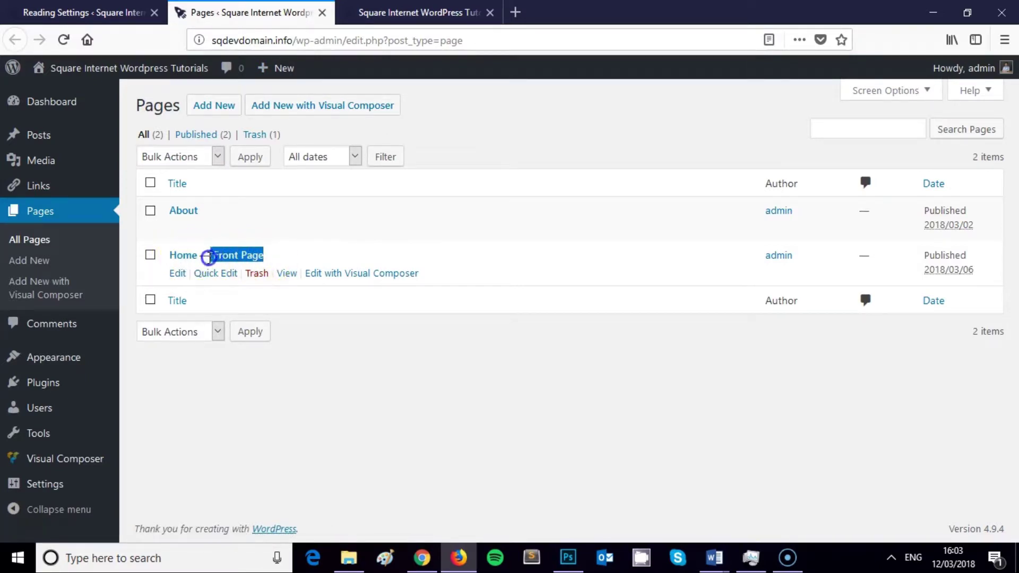
Step: View the Home page in a new tab, check its web address, then return to Pages
right_click(288, 274)
click(305, 281)
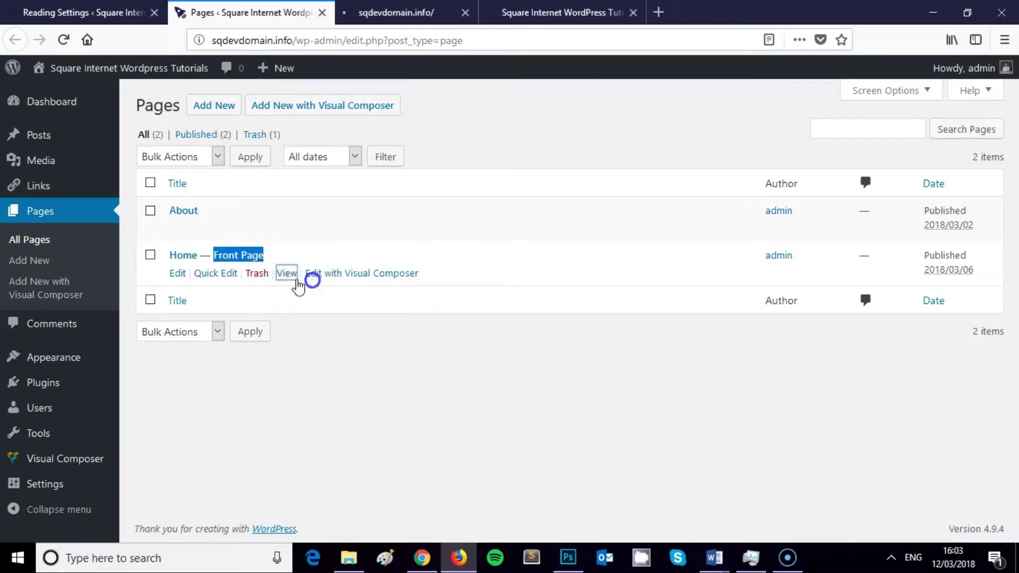
click(416, 12)
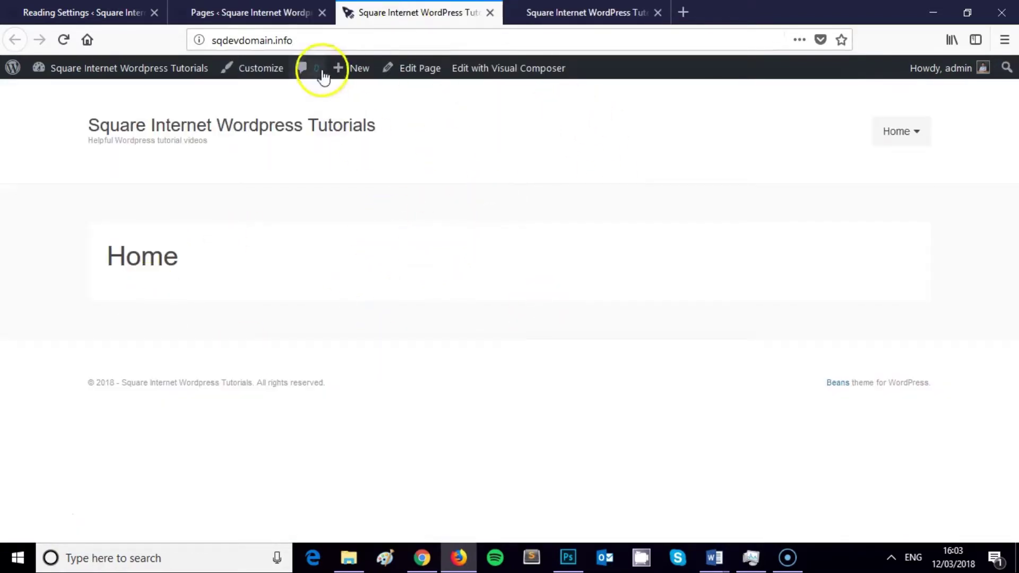
click(311, 36)
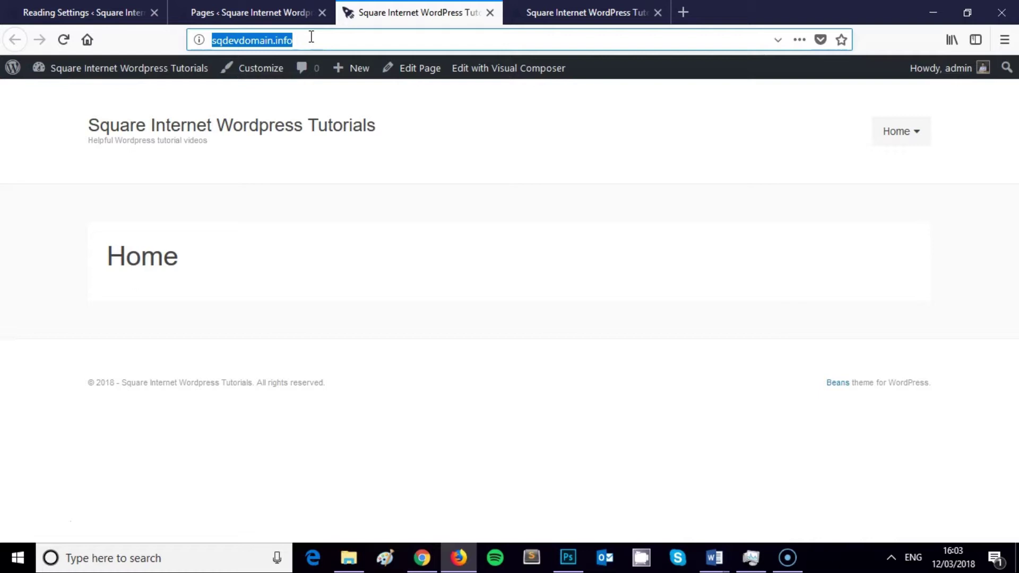
click(330, 264)
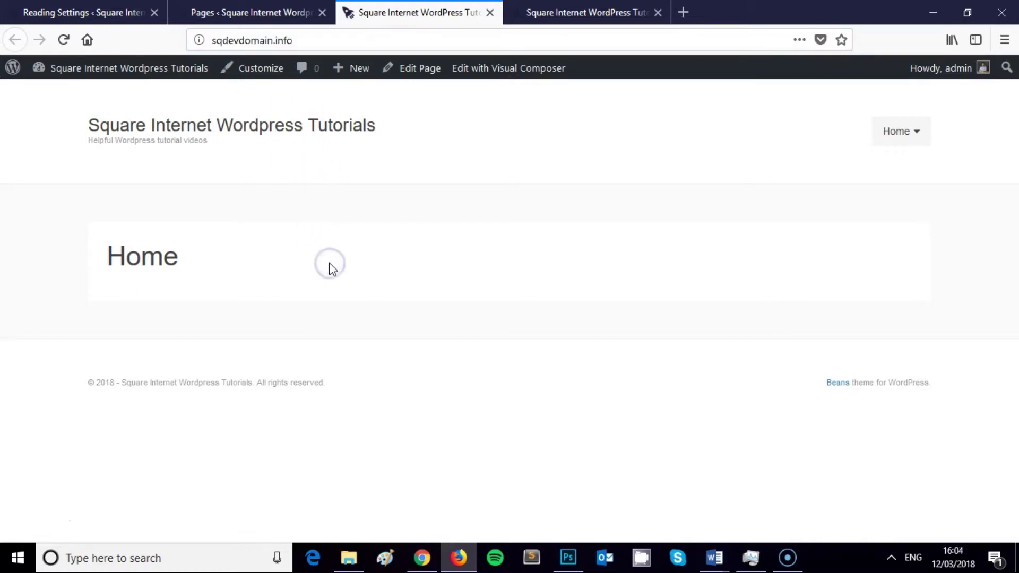
click(280, 16)
Step: Reopen Settings > Reading and keep the Homepage dropdown on Home
mouse_move(67, 488)
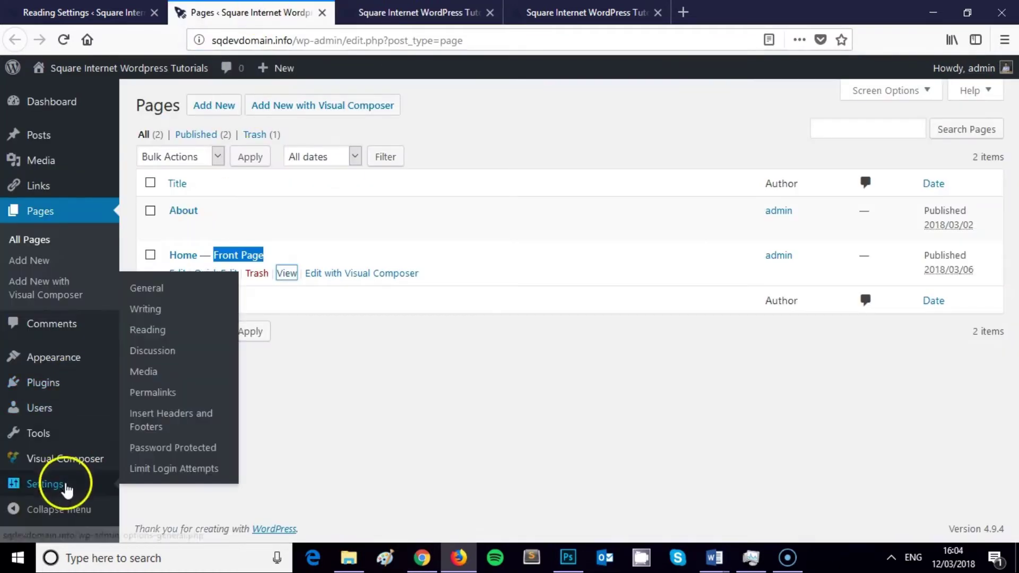
click(150, 333)
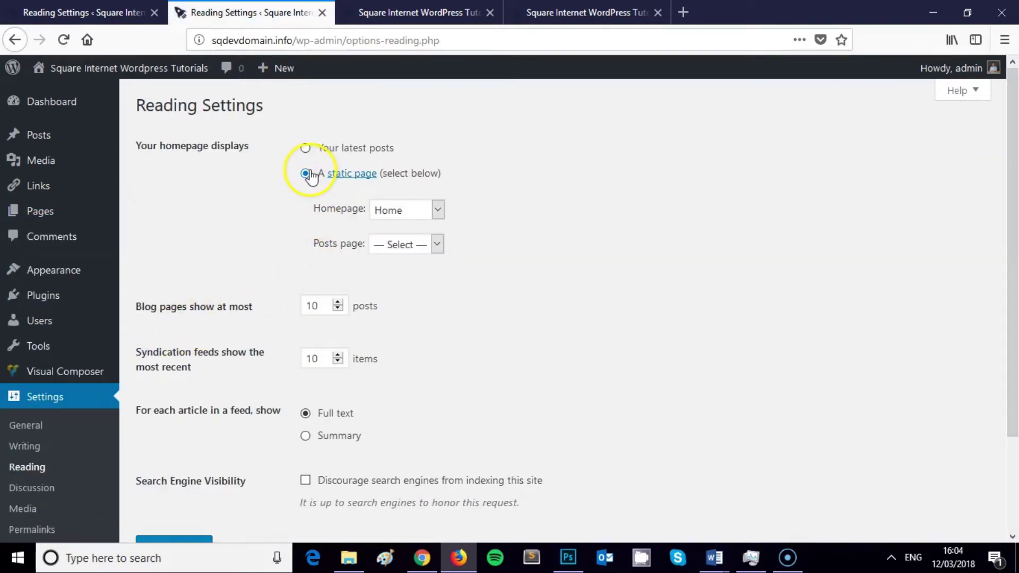
click(412, 207)
click(413, 207)
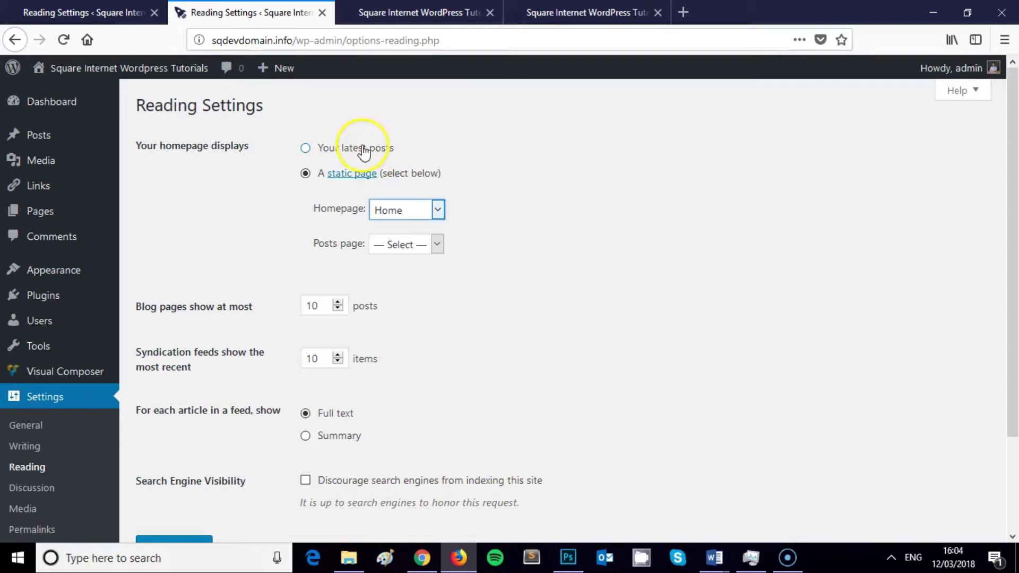
Step: Check the Posts page dropdown and leave it on '— Select —'
click(406, 245)
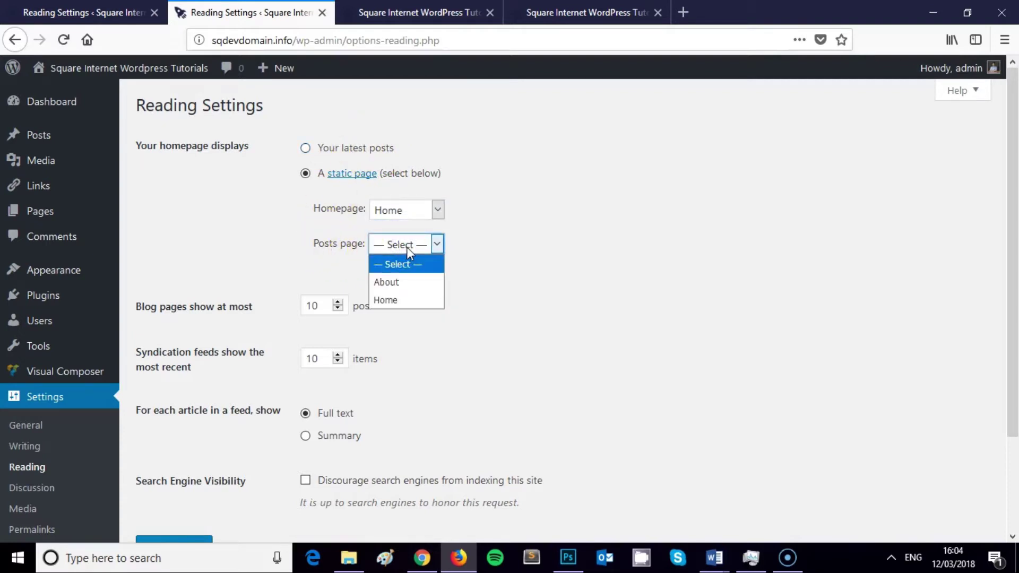
click(407, 247)
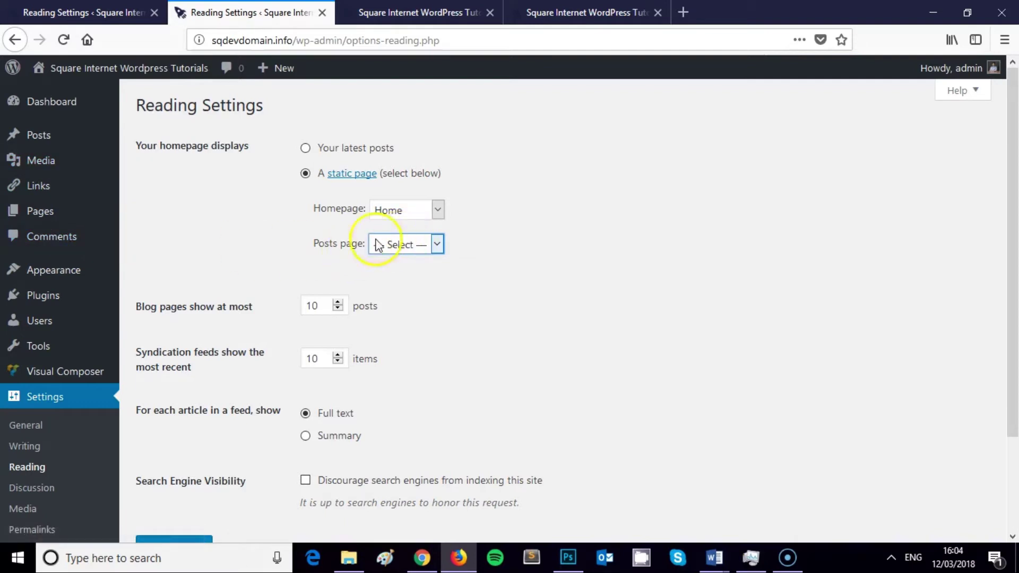
click(412, 249)
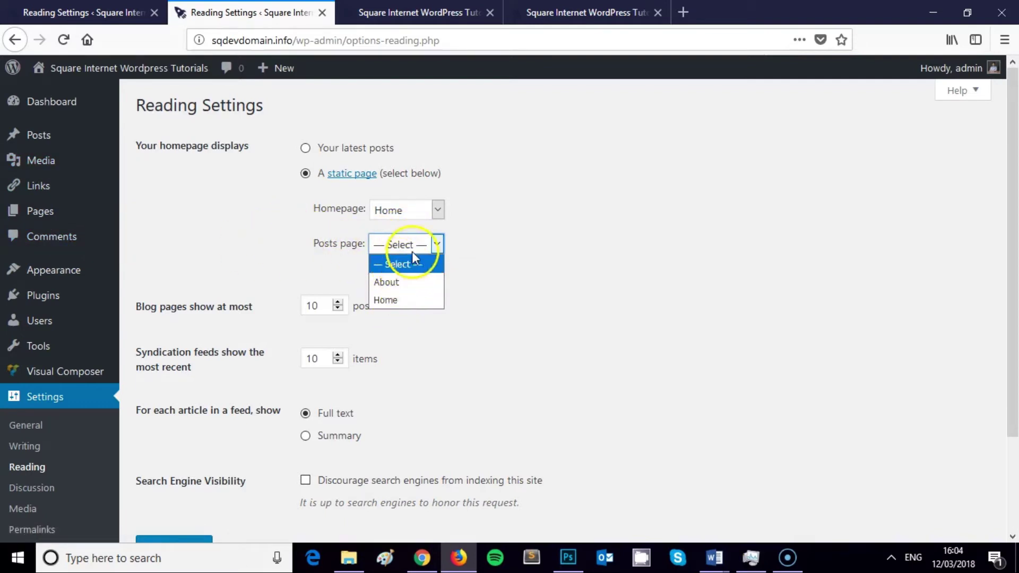
click(387, 262)
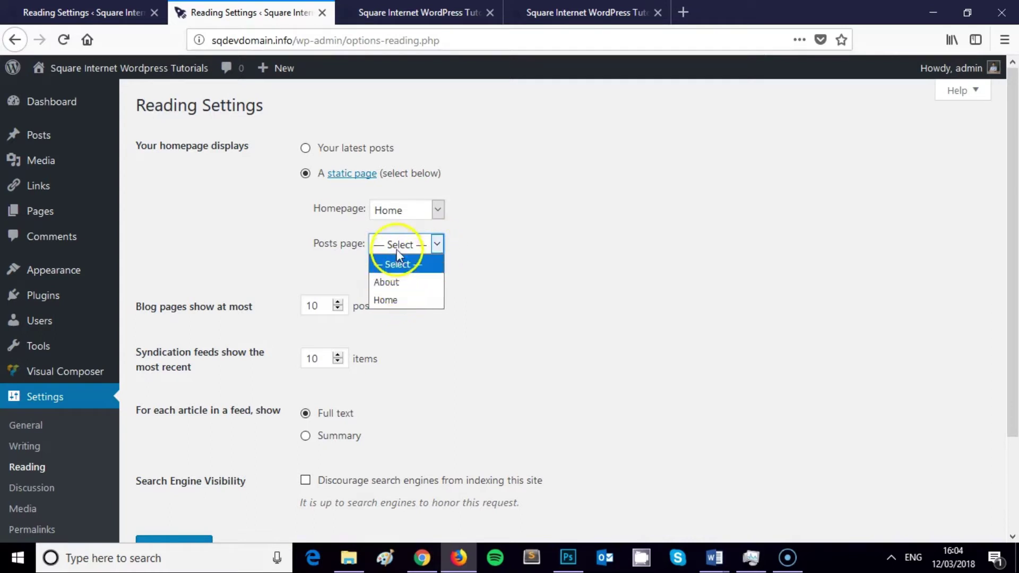